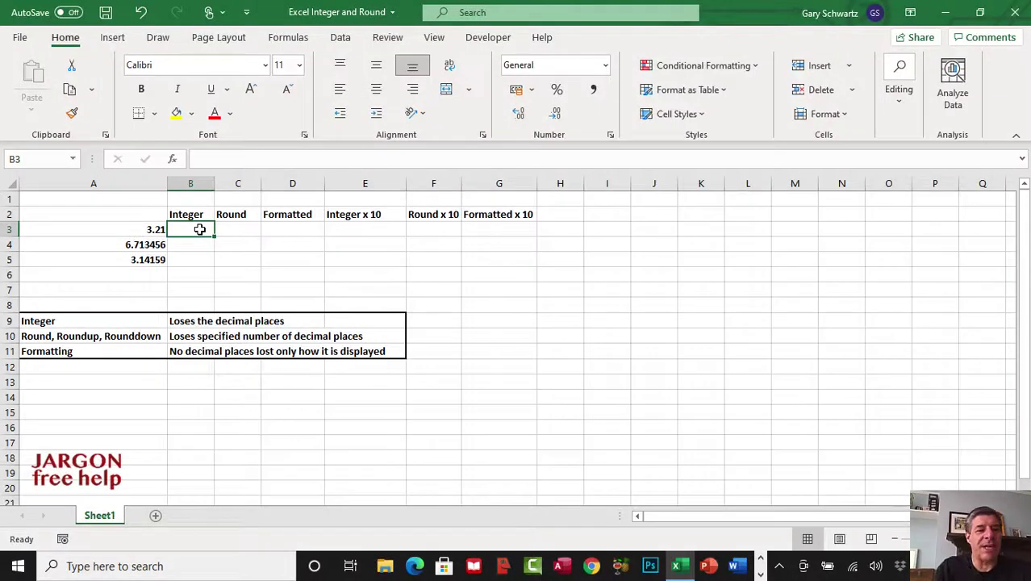
- Insert an INT function in B3 that takes A3 as its number, and fill the formula down to B5
left_click_drag(142, 229, 142, 260)
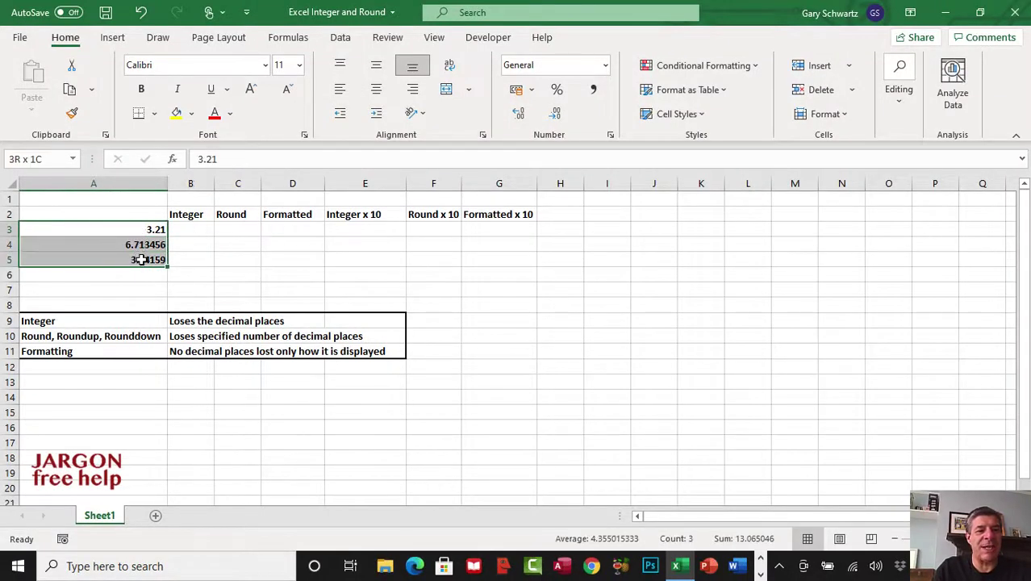
left_click(190, 229)
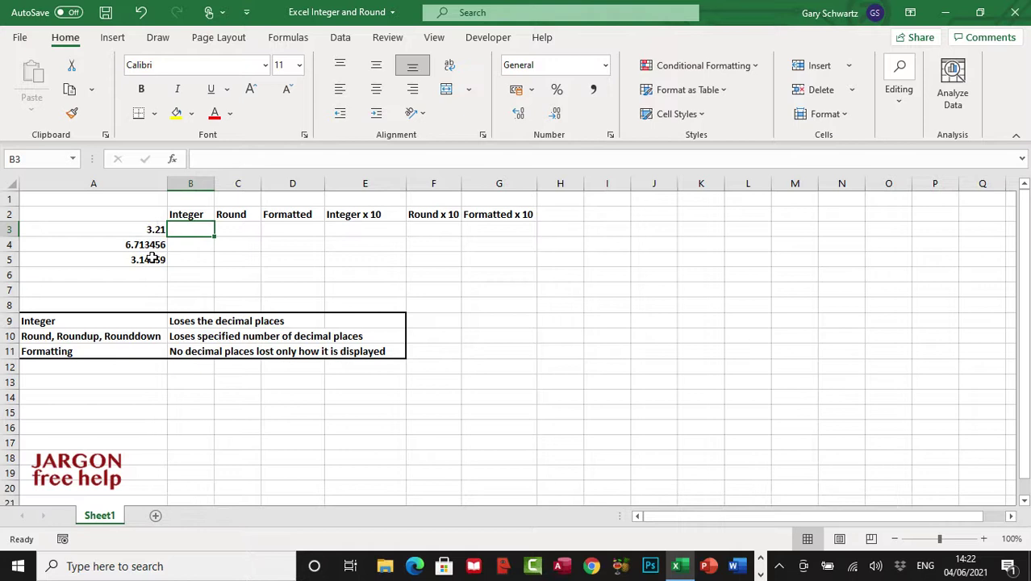
left_click(291, 40)
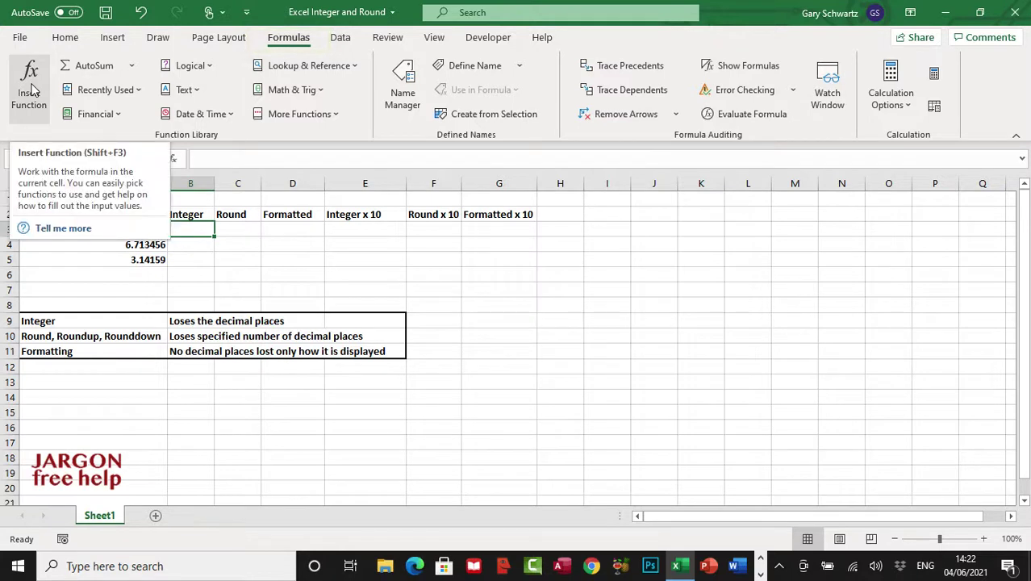
left_click(321, 91)
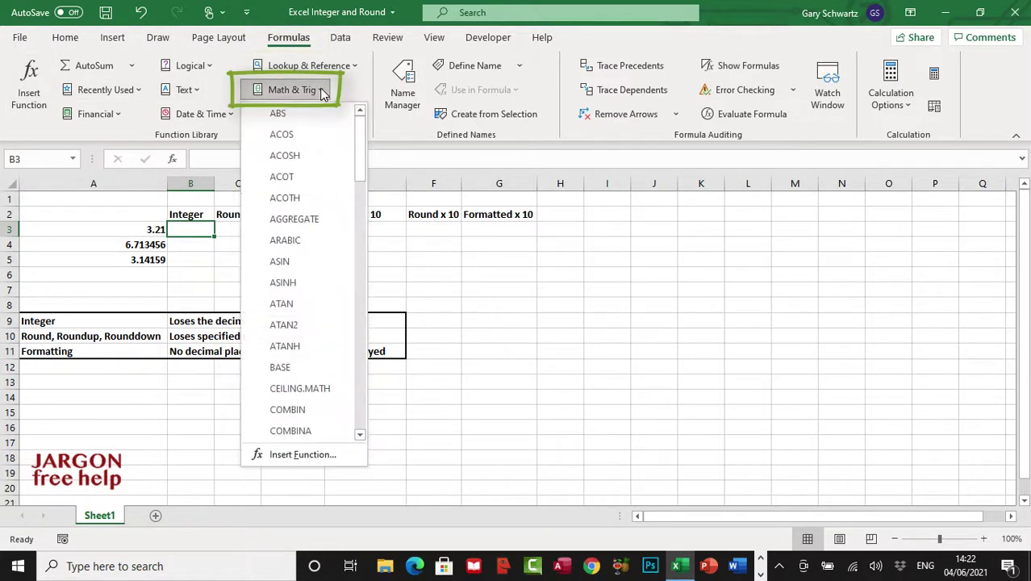
scroll(311, 155, "down", 3)
scroll(311, 155, "down", 5)
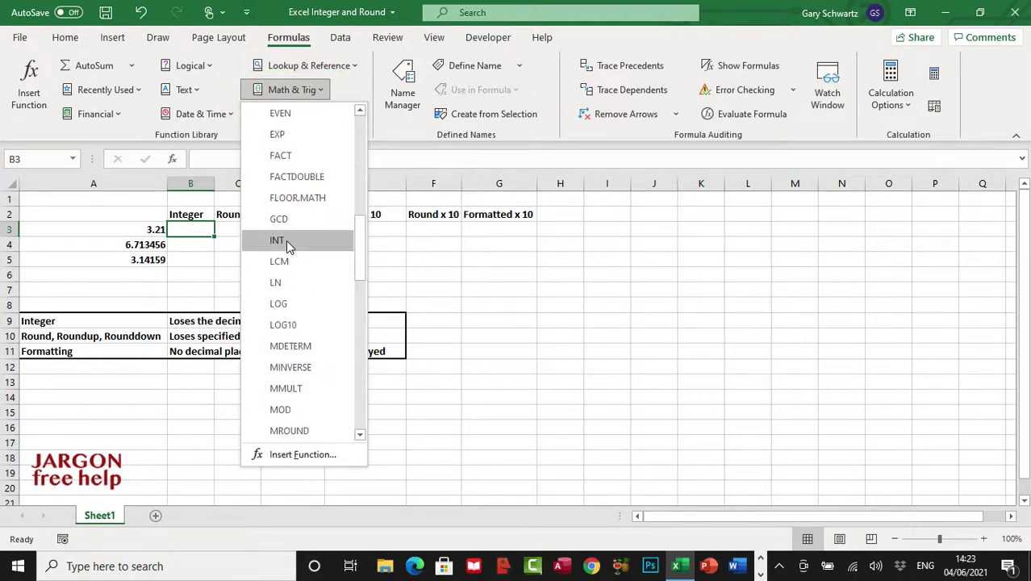
left_click(286, 240)
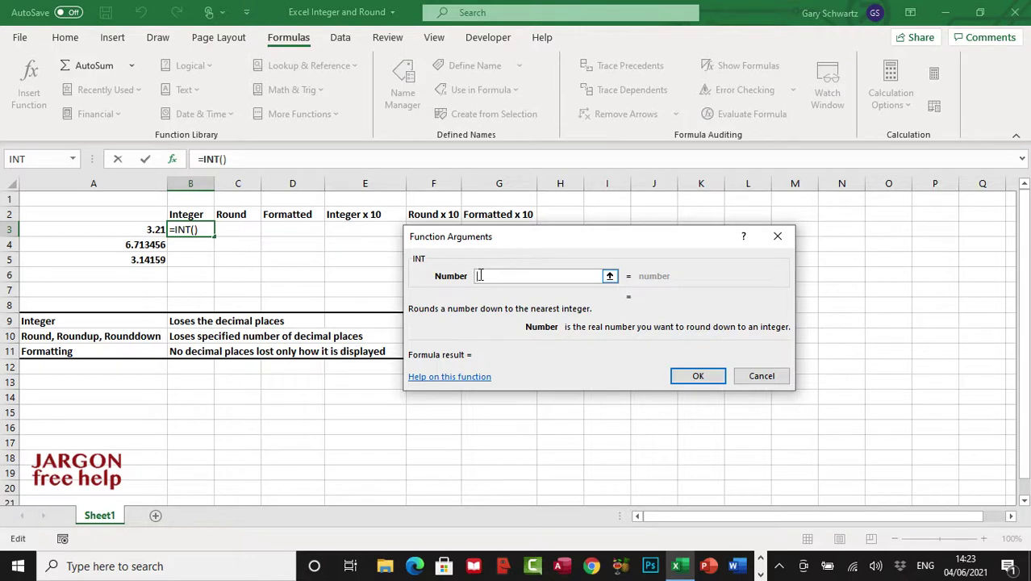
left_click(136, 229)
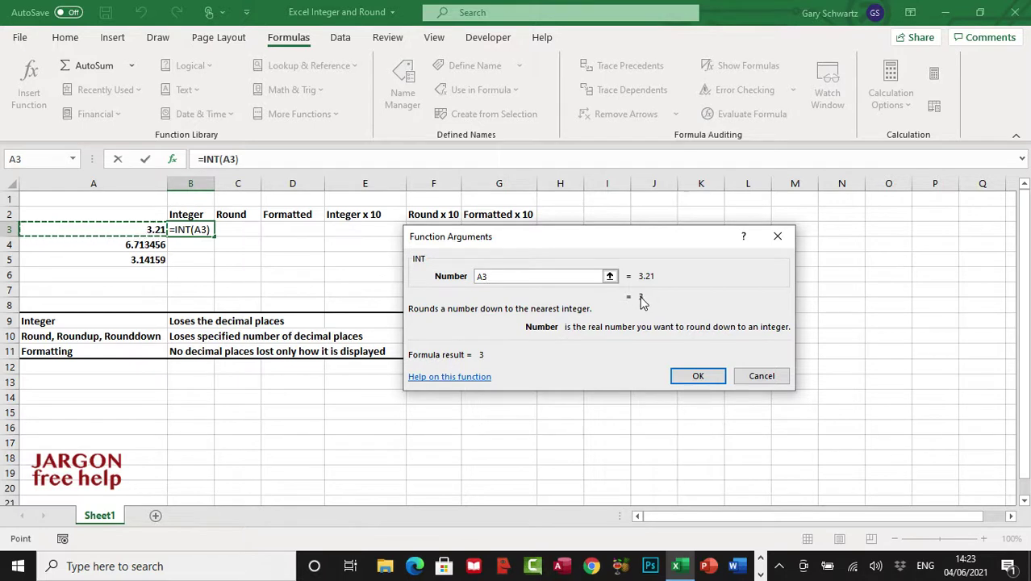
left_click(719, 385)
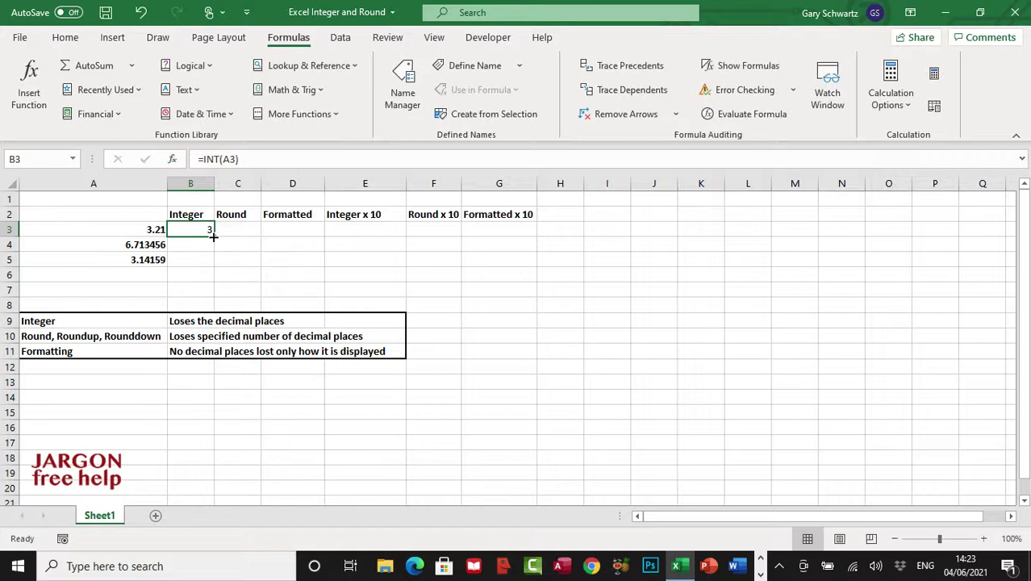
left_click_drag(213, 236, 214, 265)
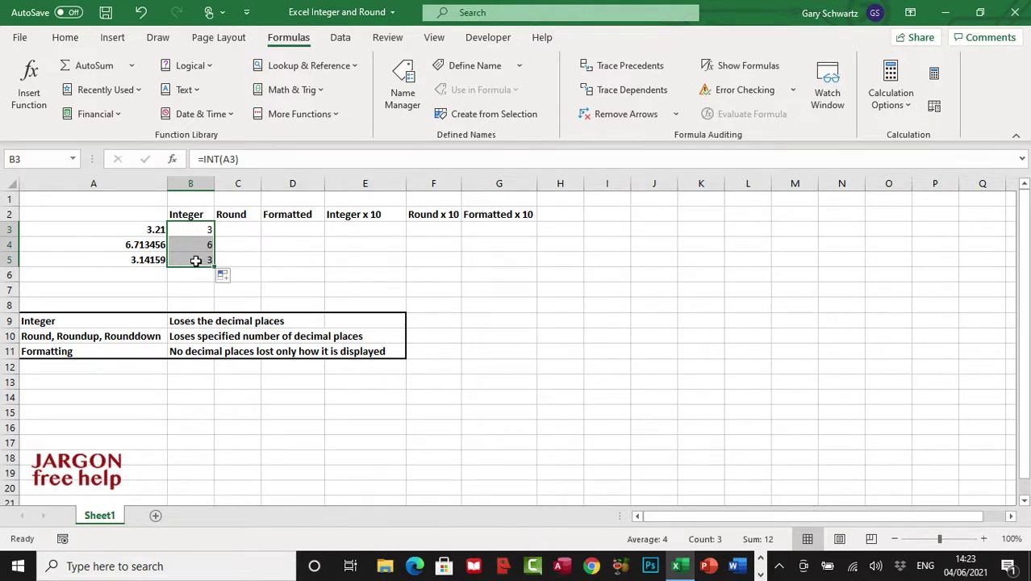
- Search the available functions for "round" and insert the ROUND function in cell C3
left_click(236, 229)
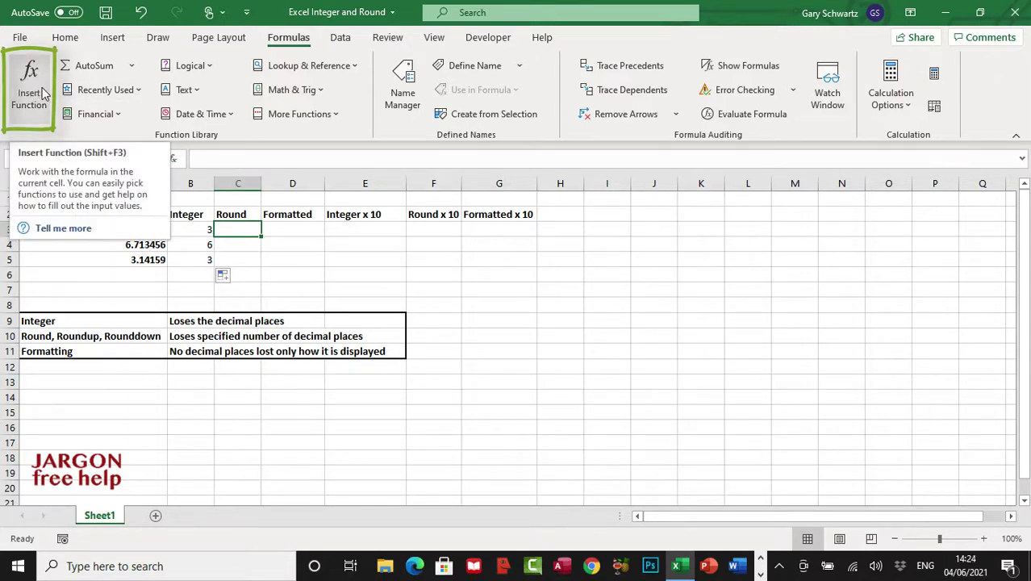
left_click(174, 162)
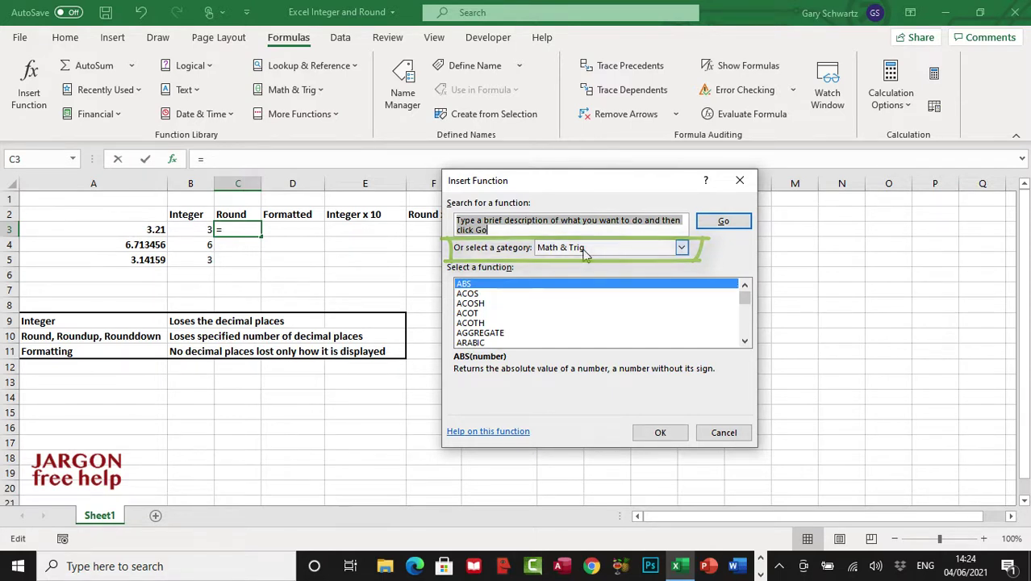
type("rou")
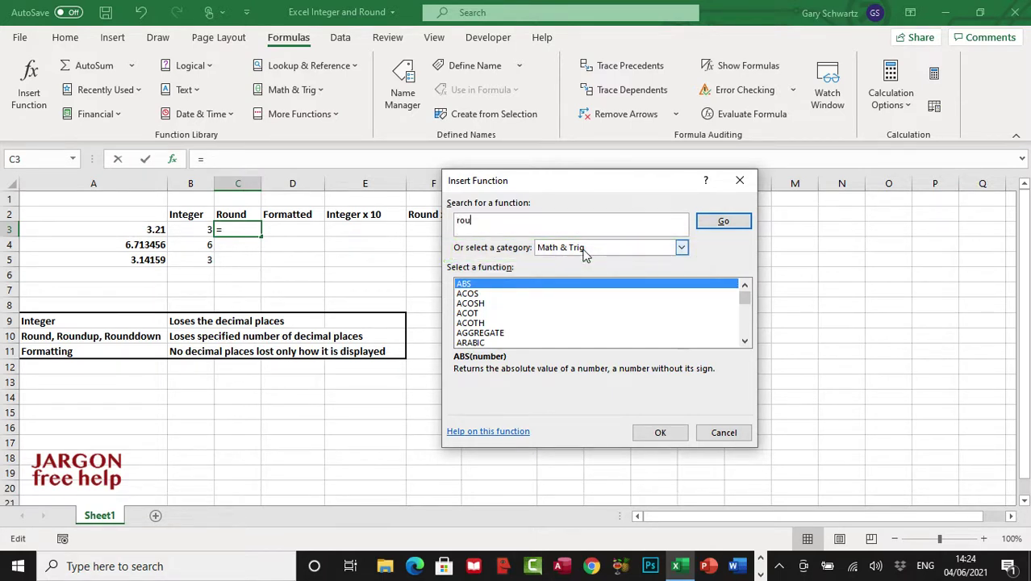
type("nd")
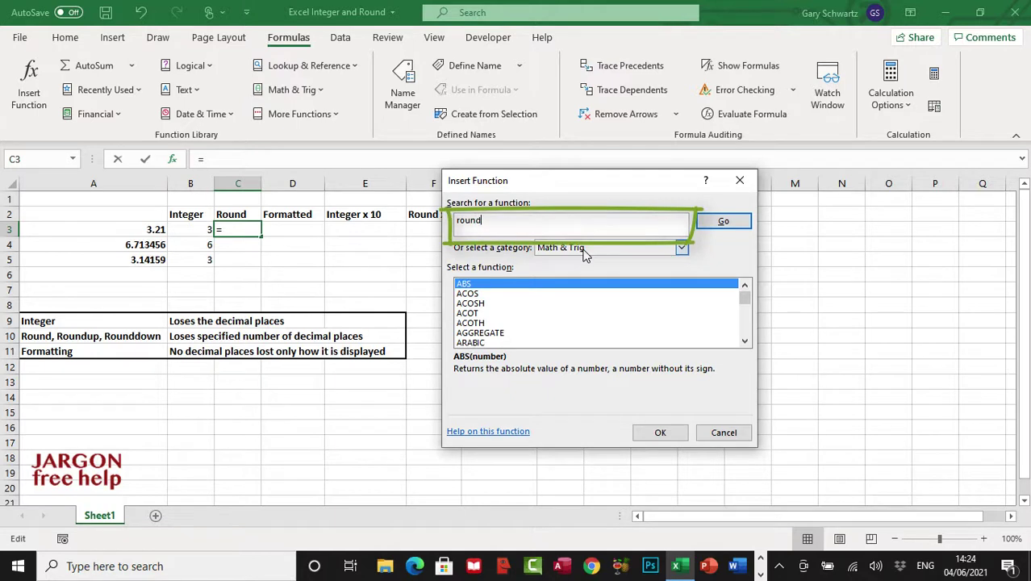
key("Return")
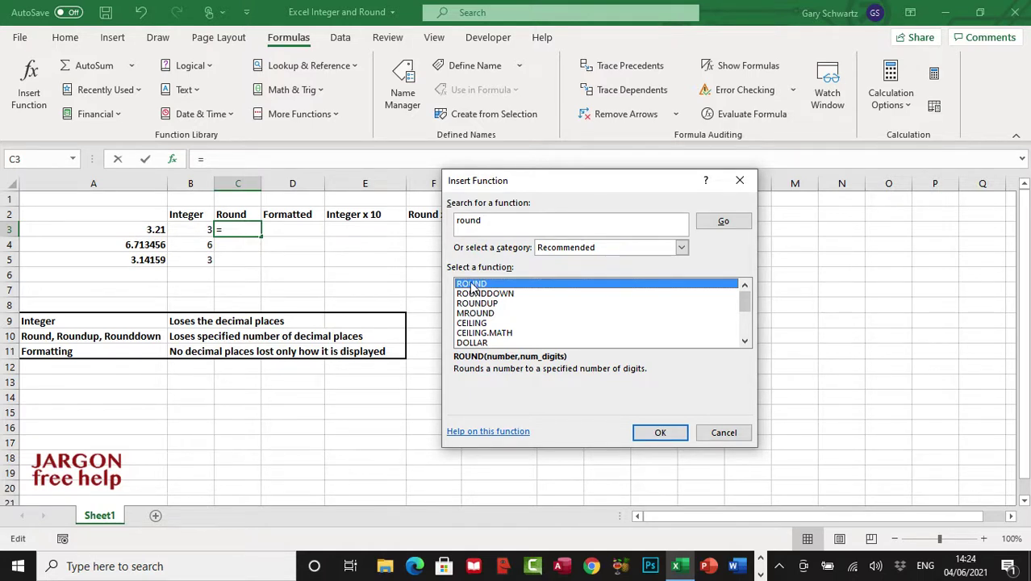
left_click(663, 433)
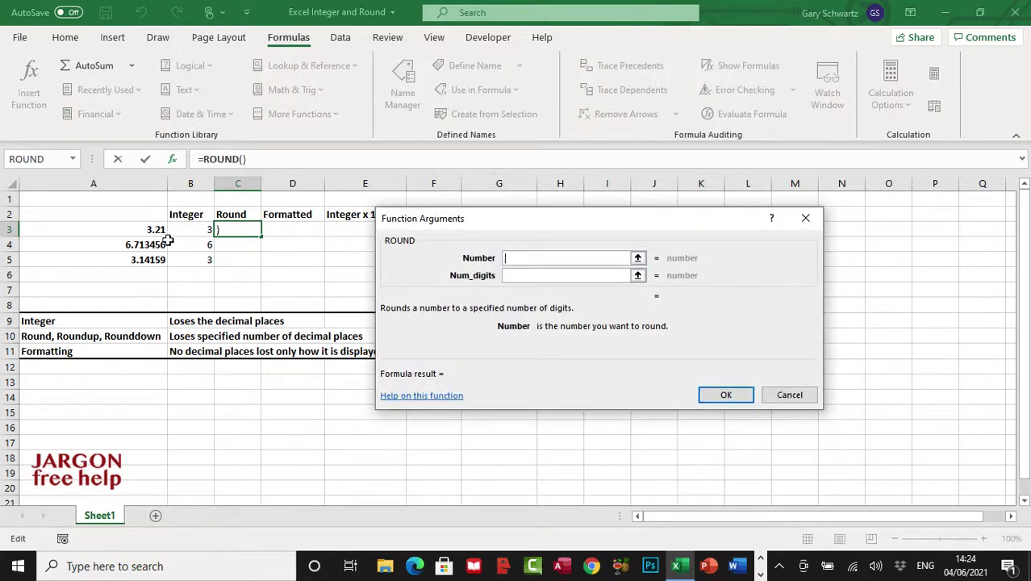
- Set ROUND's number to A3 and its number of digits to 1, and fill the formula down to C5
left_click(131, 230)
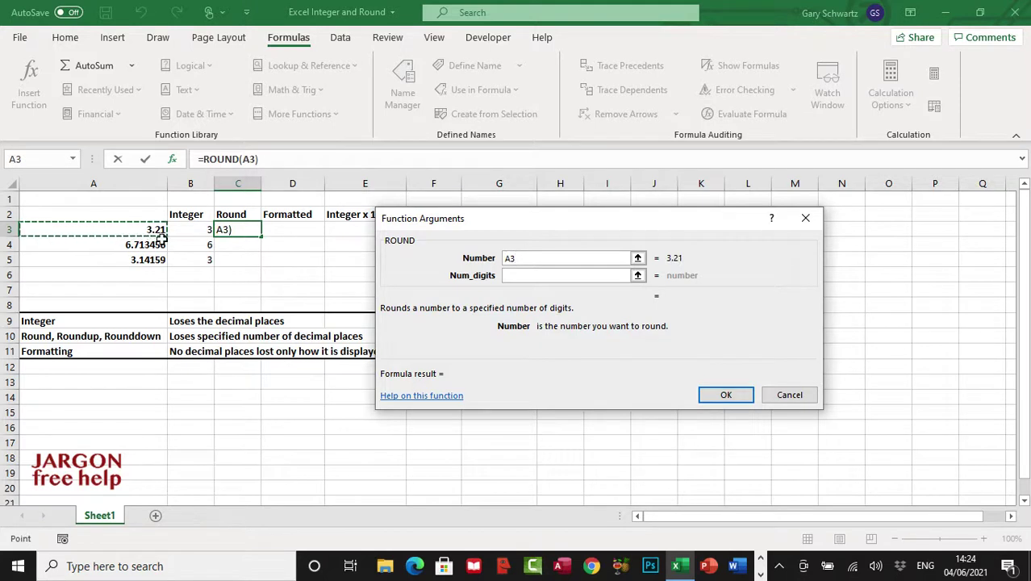
left_click(525, 275)
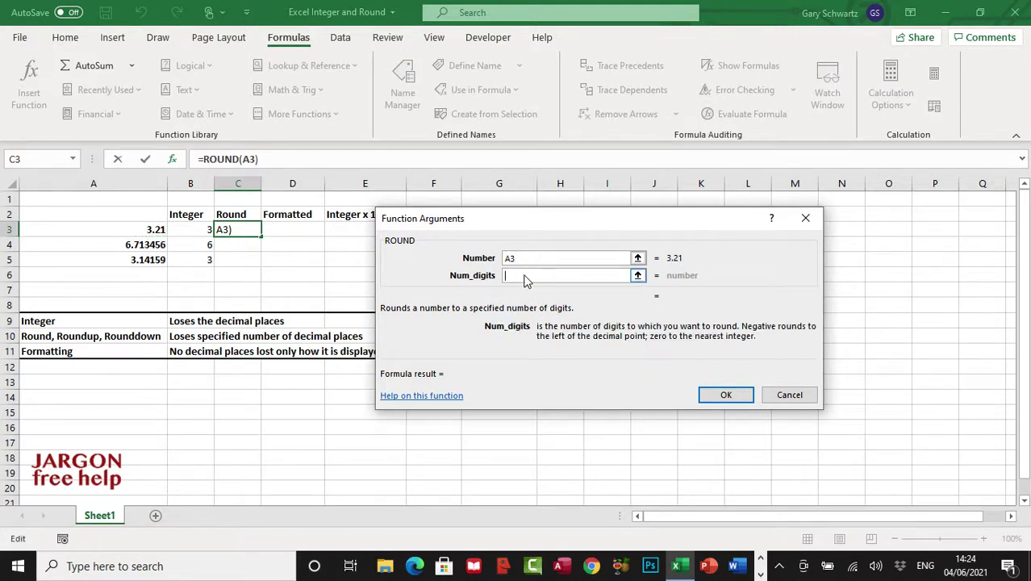
type("1")
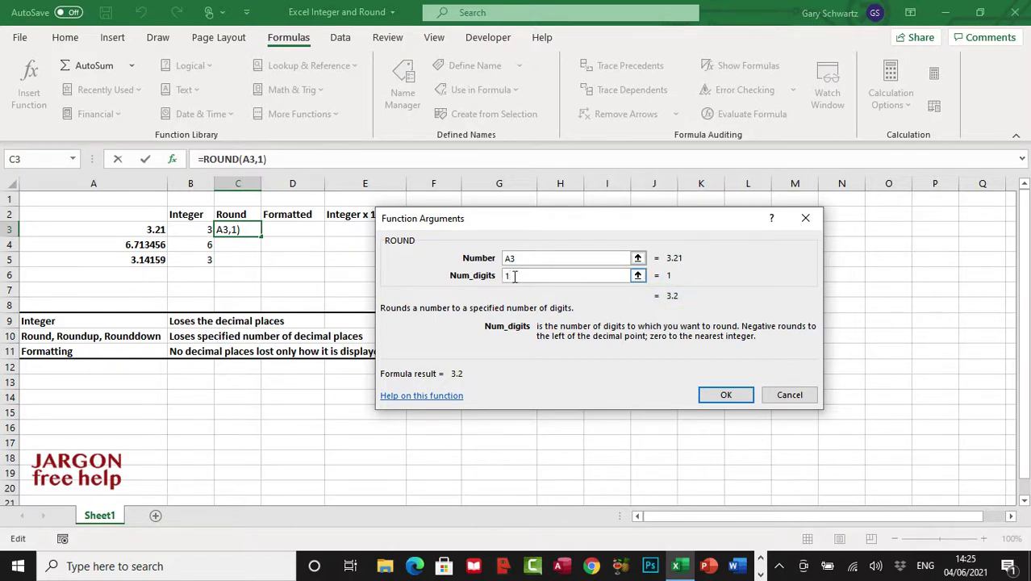
left_click(726, 396)
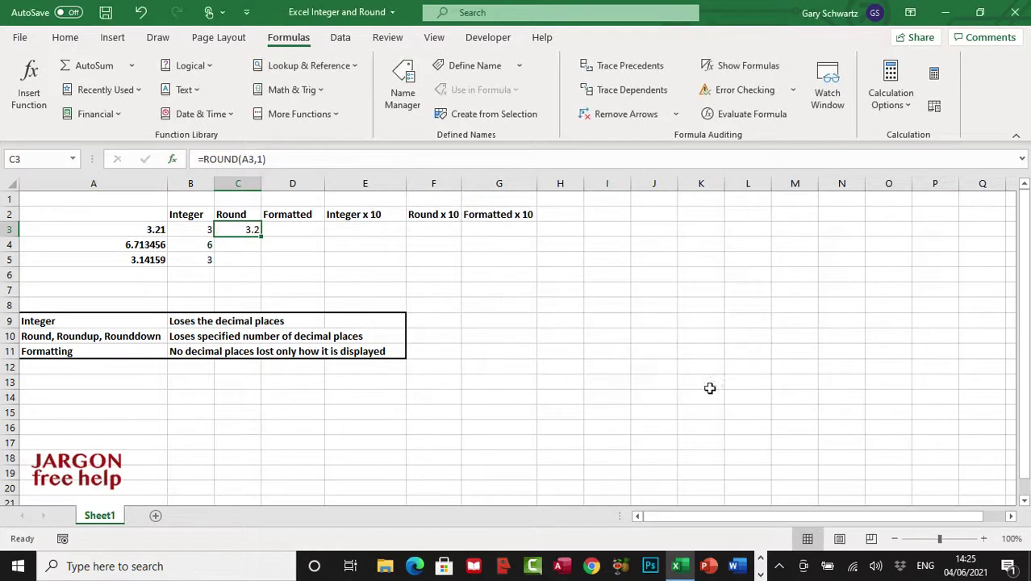
left_click_drag(259, 236, 265, 269)
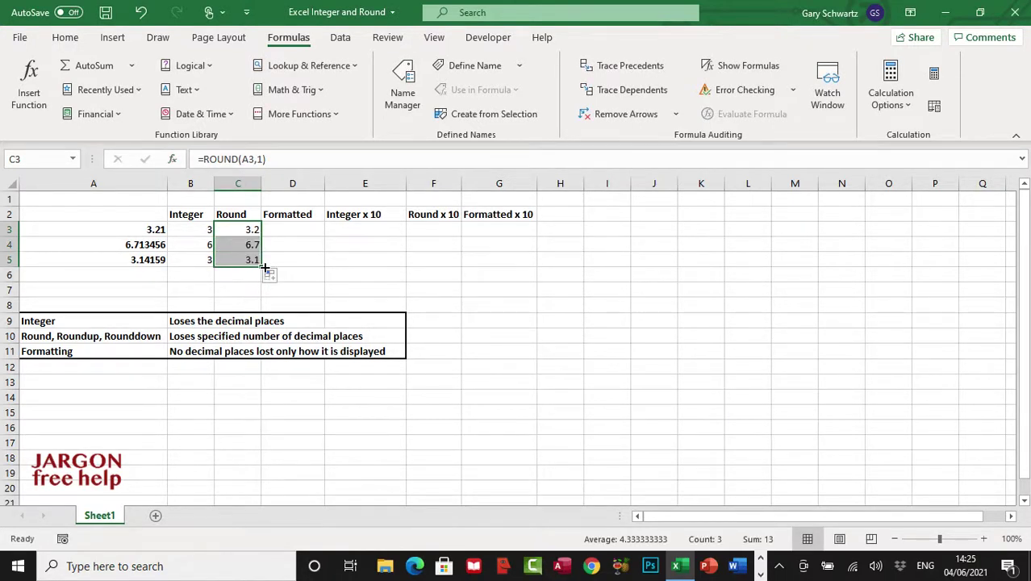
left_click(364, 230)
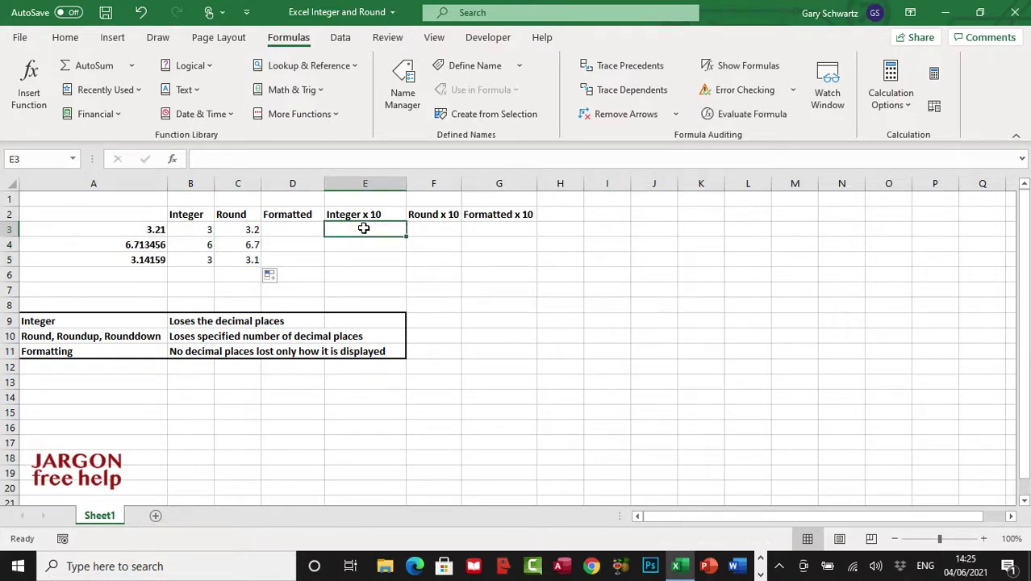
left_click_drag(191, 229, 193, 254)
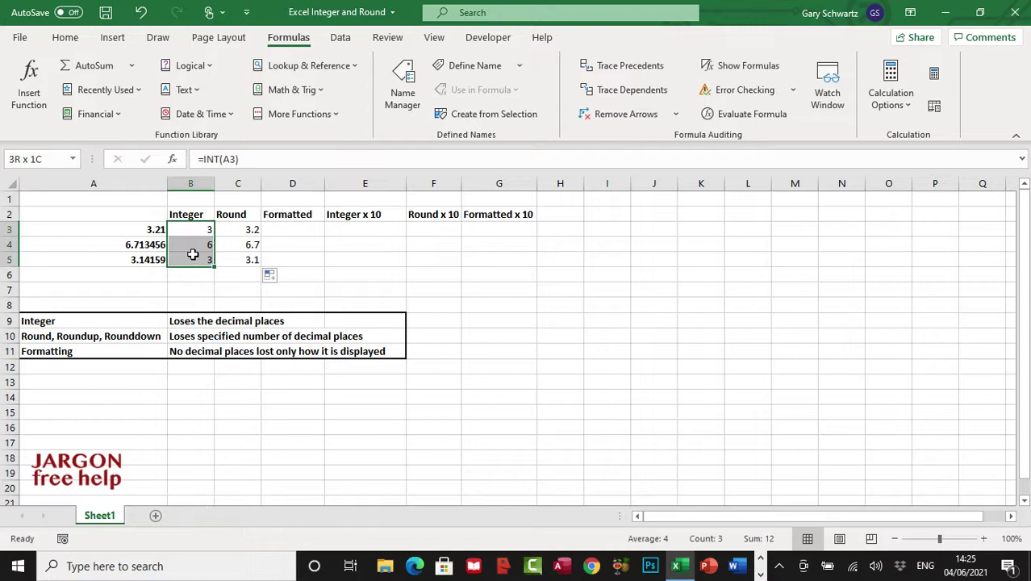
left_click_drag(248, 229, 253, 260)
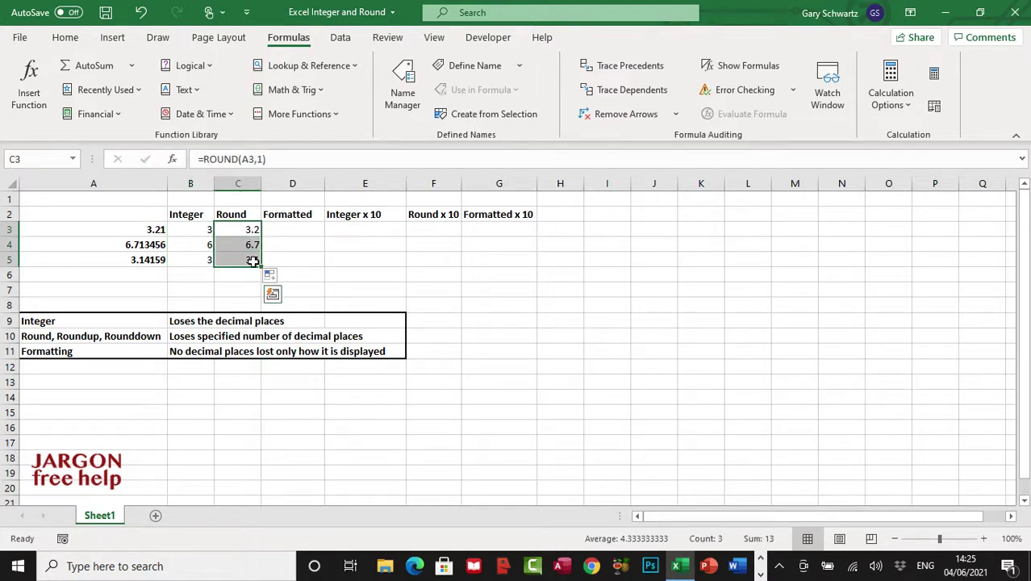
- Enter =B3*10 in E3 and fill the formula across the Integer x 10 and Round x 10 columns, E3:F5
left_click(375, 228)
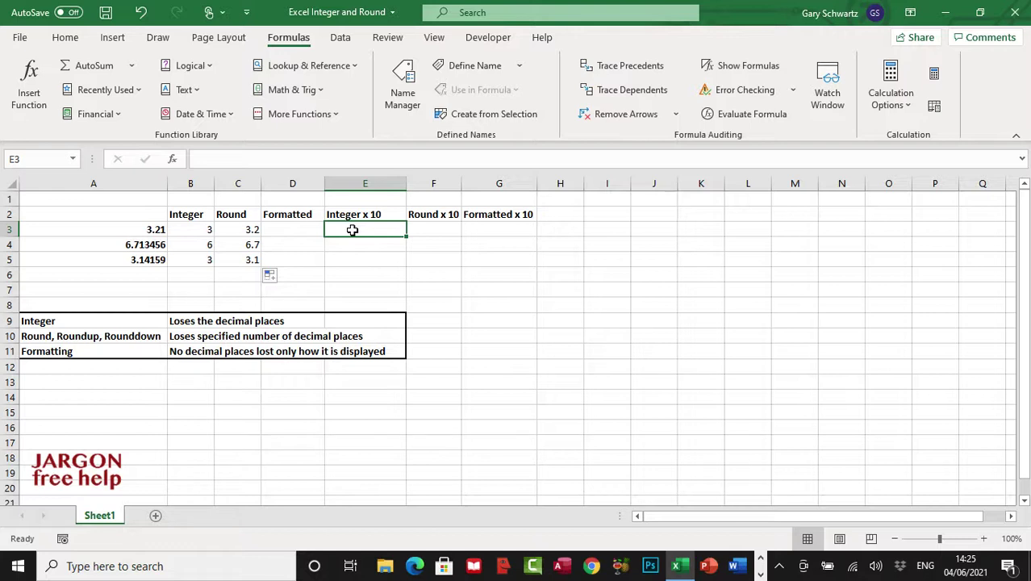
left_click(386, 230)
type("=")
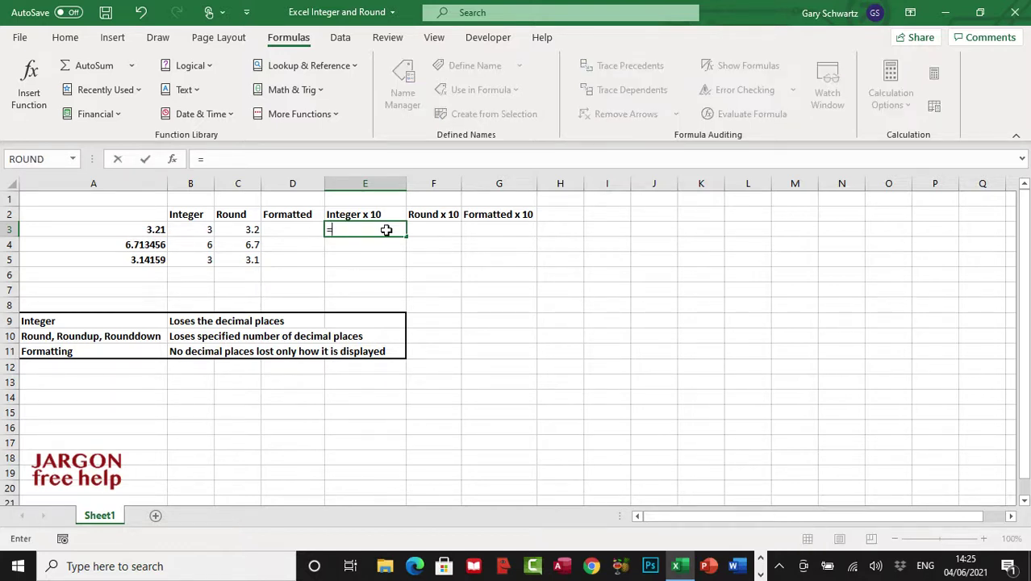
left_click(204, 230)
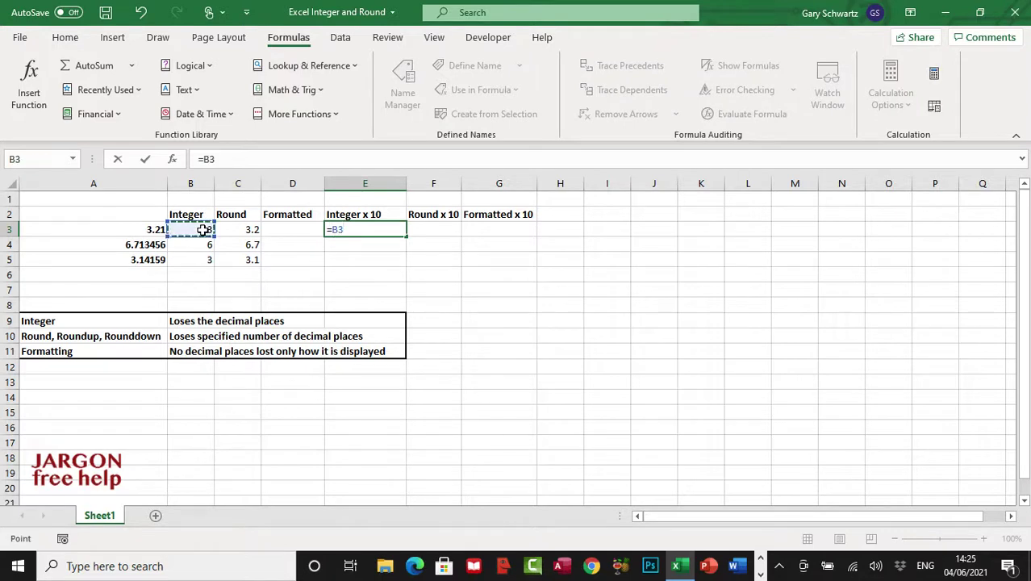
type("*10")
key("Return")
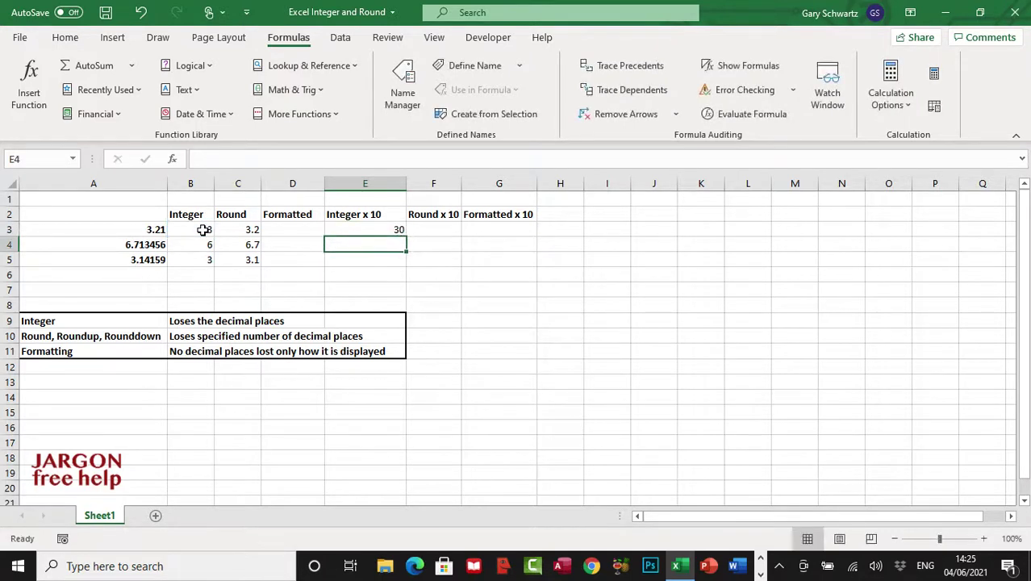
left_click(367, 233)
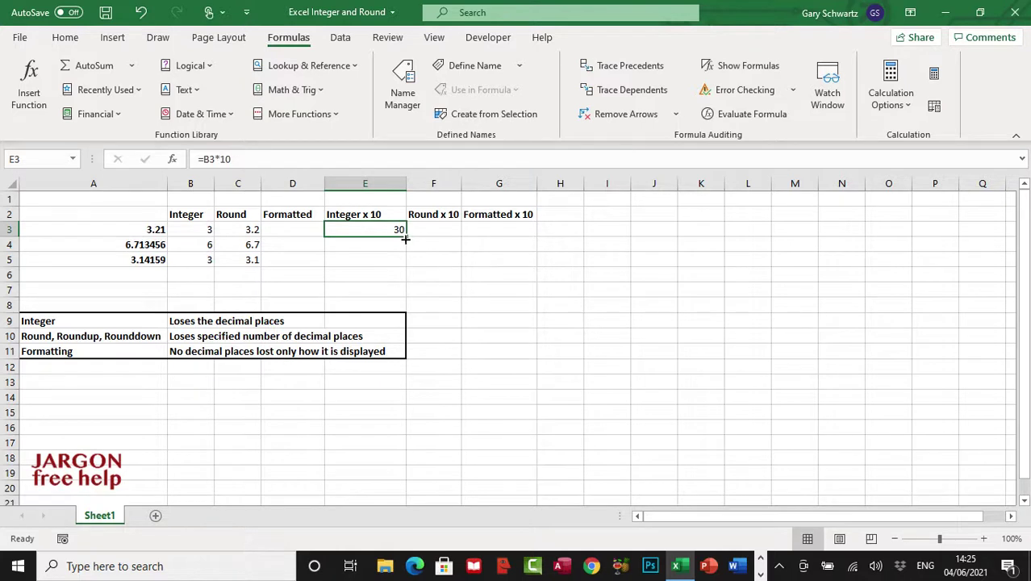
left_click_drag(406, 237, 463, 267)
left_click(434, 260)
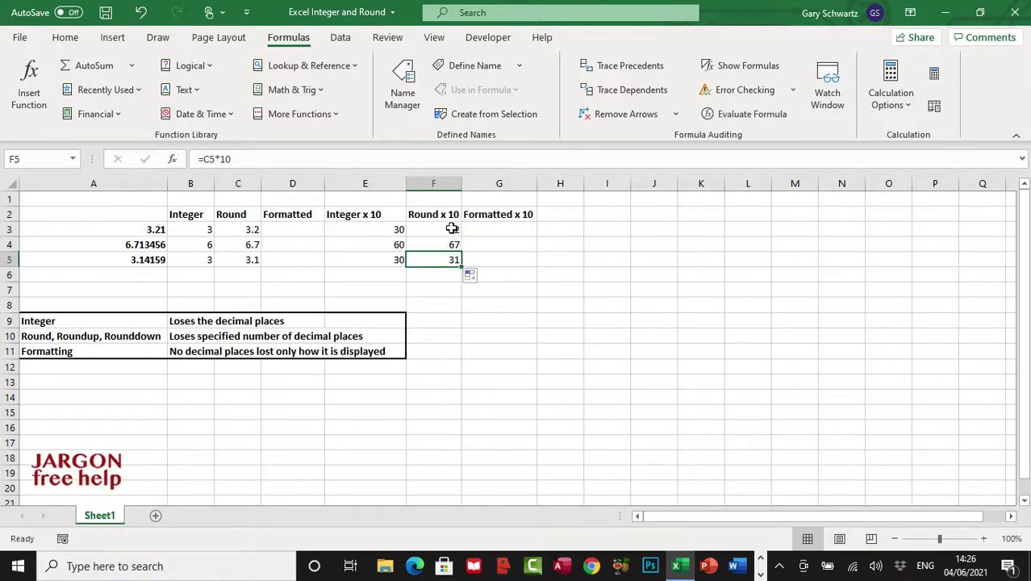
left_click_drag(452, 229, 447, 260)
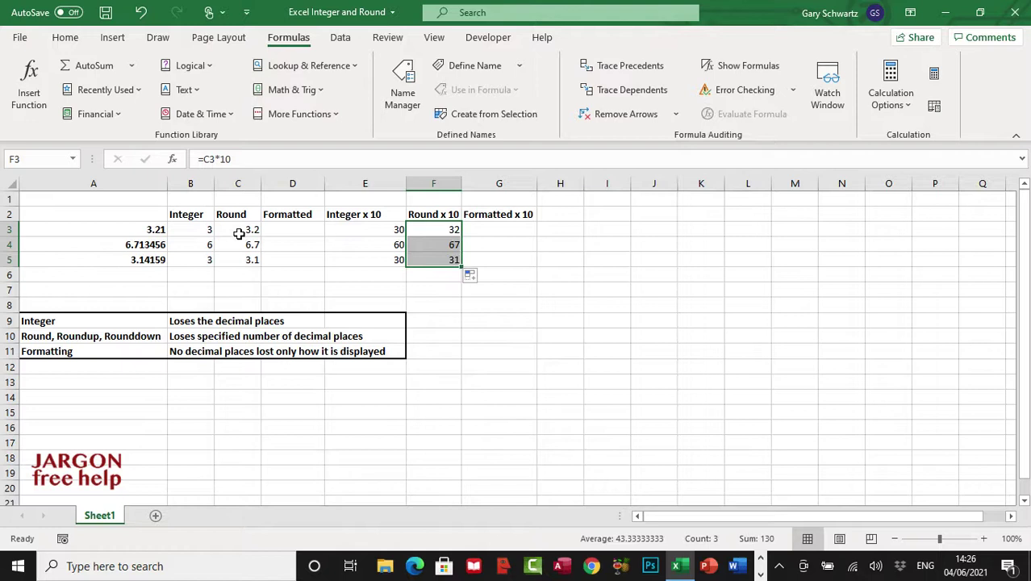
left_click_drag(240, 230, 239, 259)
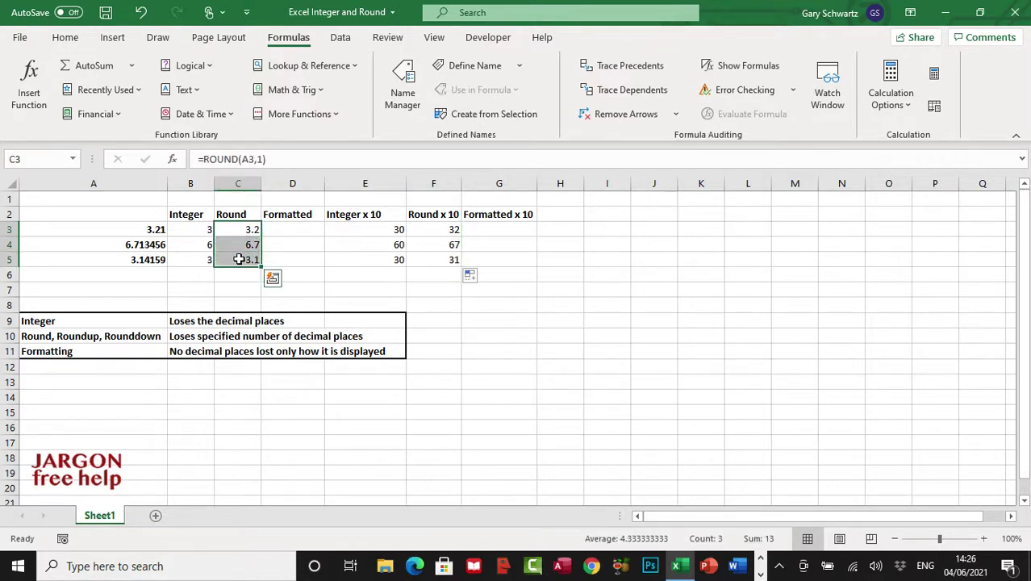
- Copy the numbers in A3:A5 into the Formatted column at D3:D5 and remove the bold from the copies
left_click(284, 229)
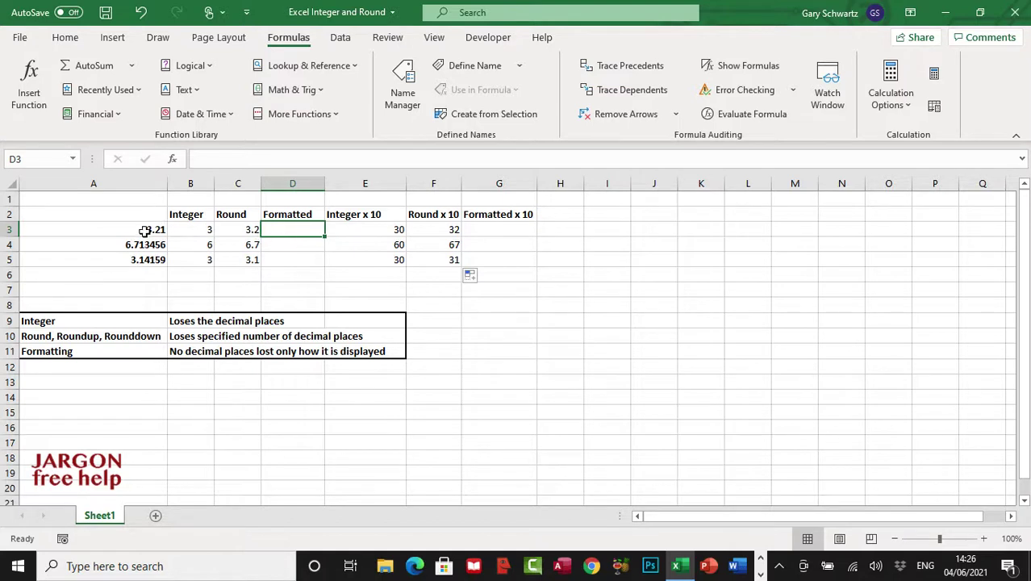
left_click_drag(144, 229, 143, 261)
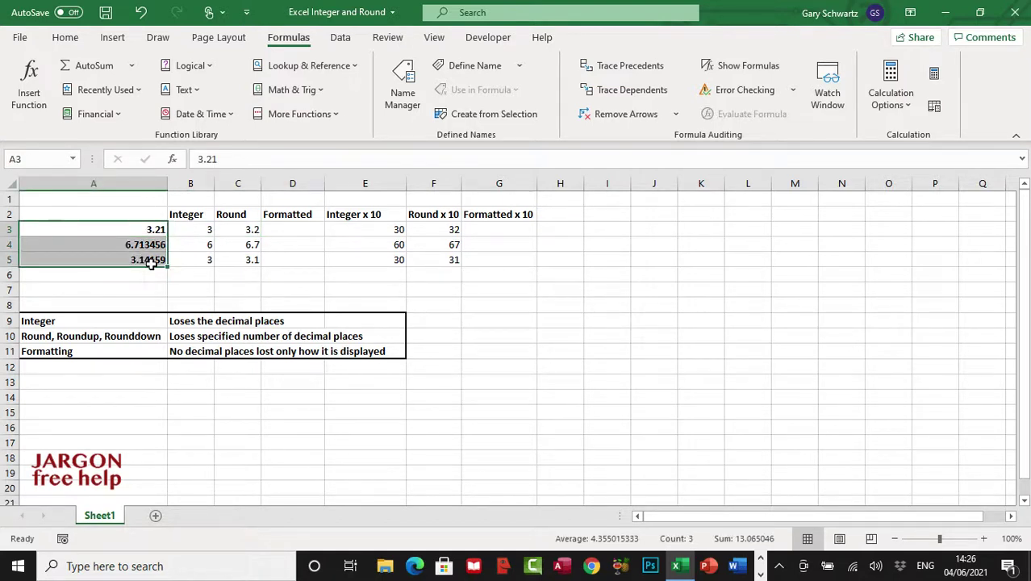
right_click(144, 260)
left_click(204, 158)
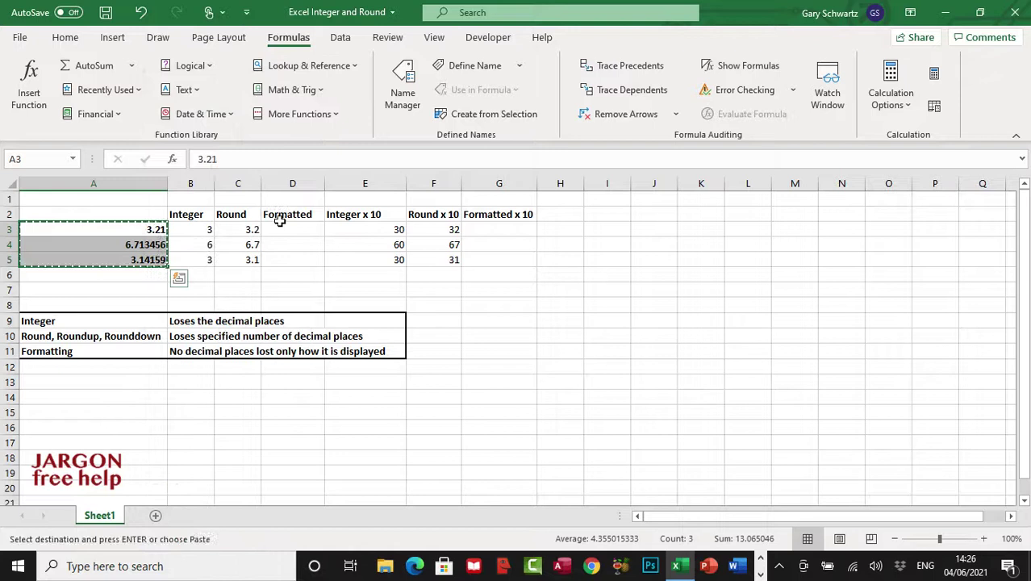
left_click(286, 229)
right_click(285, 229)
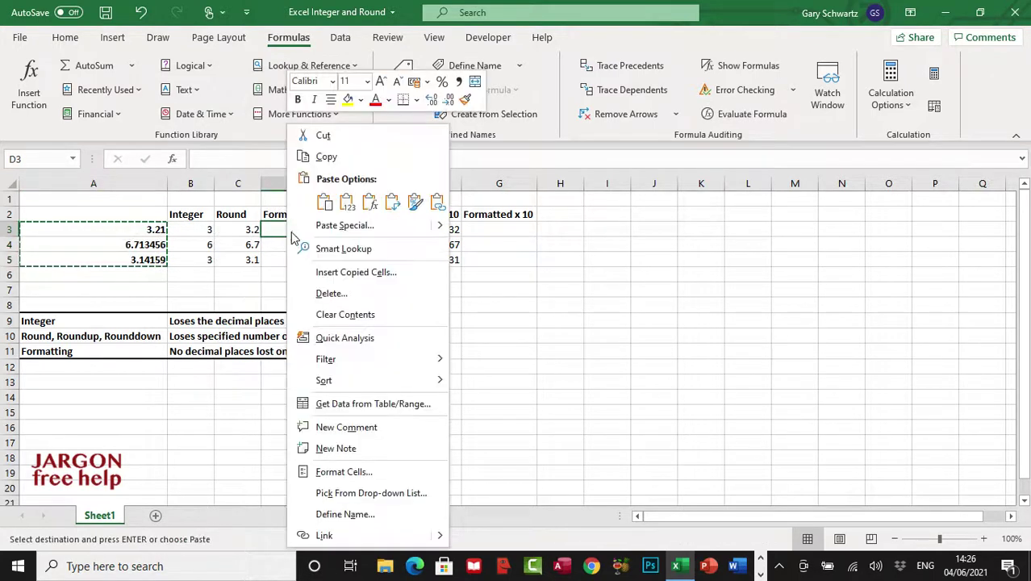
left_click(324, 201)
left_click_drag(309, 234, 305, 259)
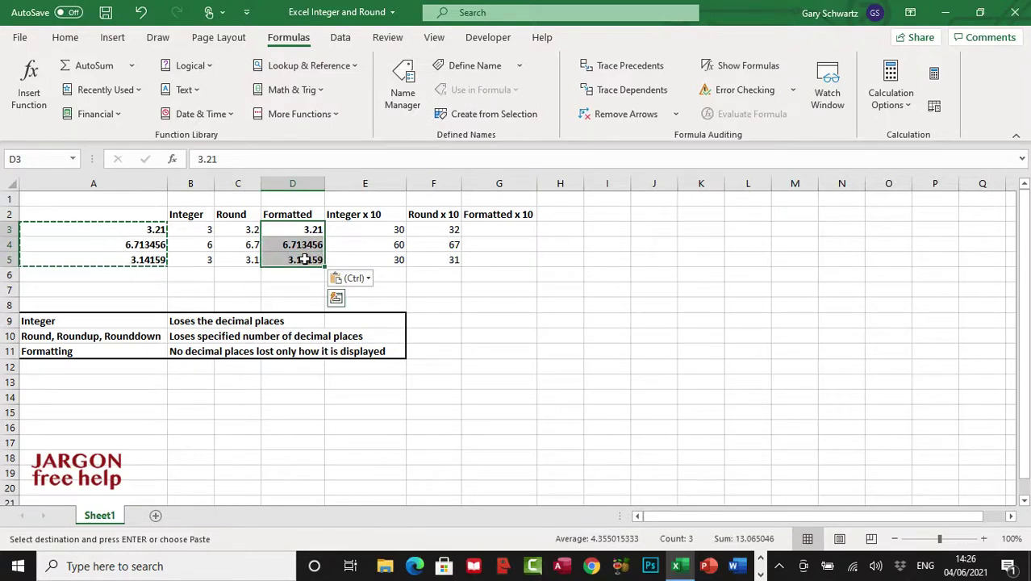
key("Escape")
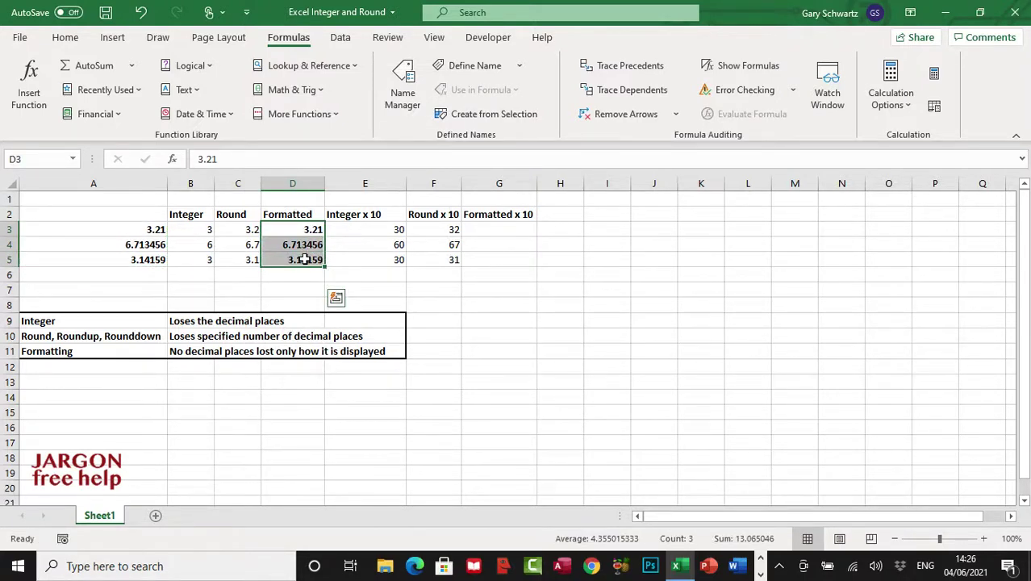
left_click(305, 260)
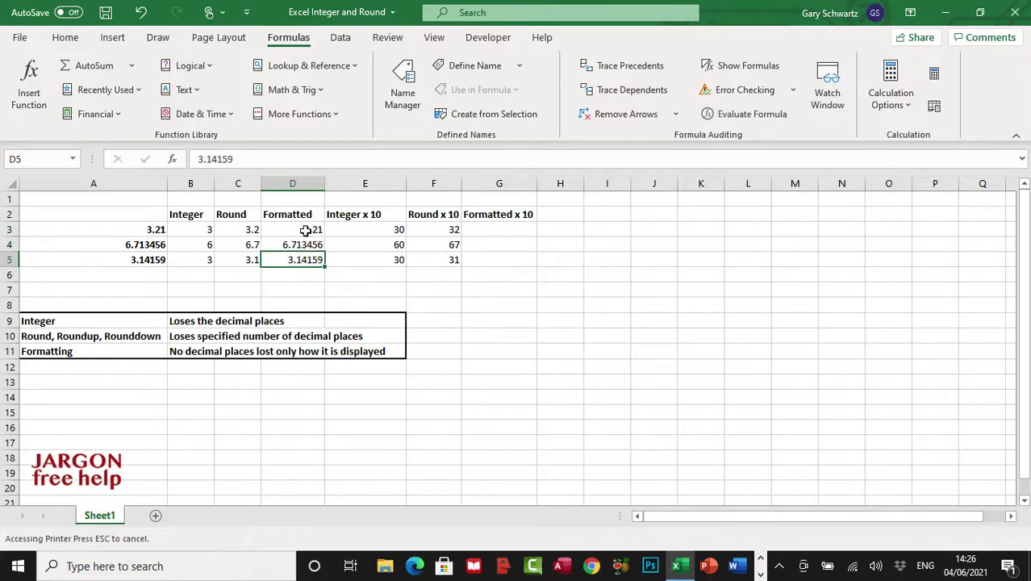
- Decrease the displayed decimals of the Formatted values in D3:D5 until they show as whole numbers
left_click_drag(306, 231, 304, 258)
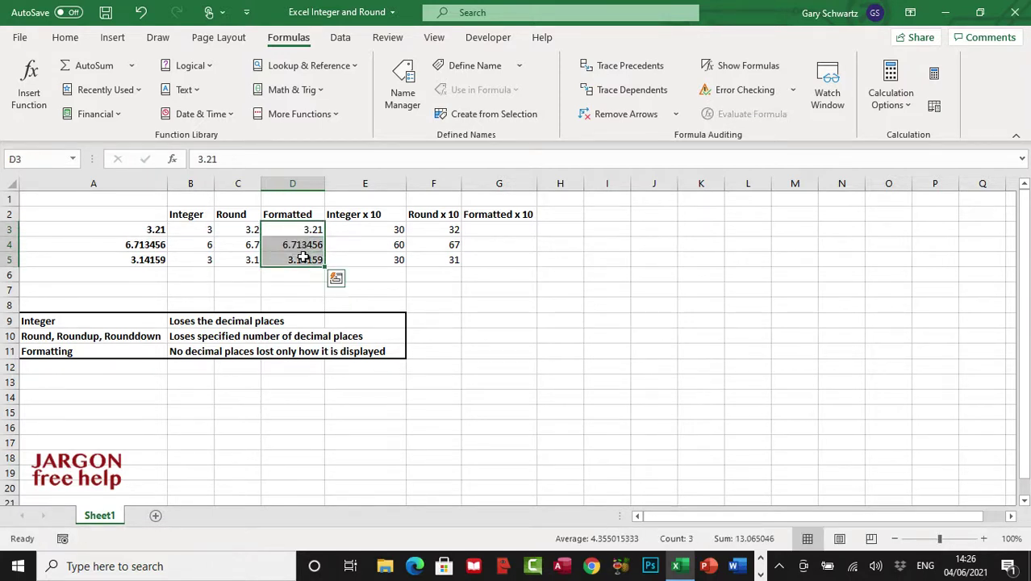
left_click(63, 40)
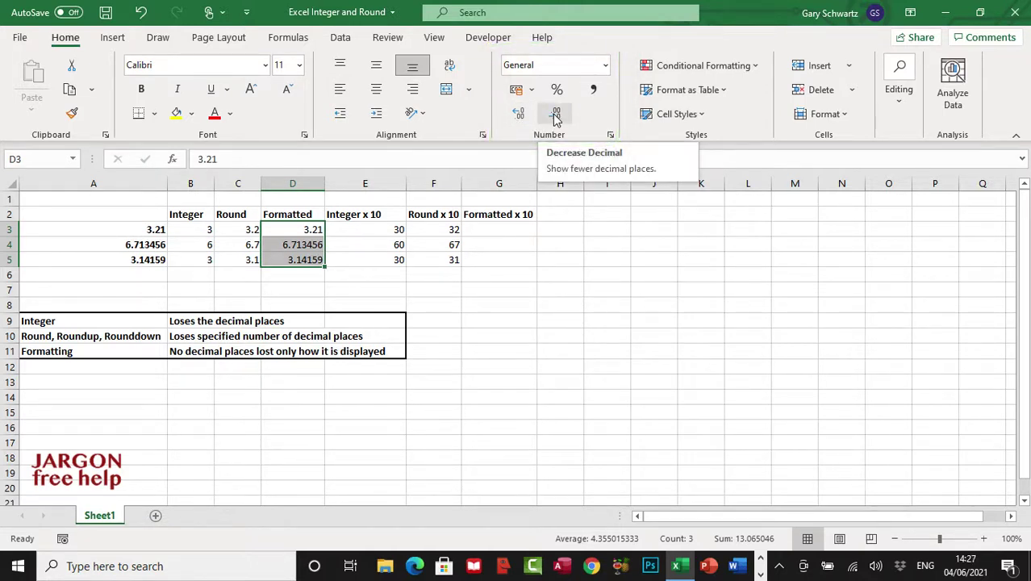
left_click(556, 117)
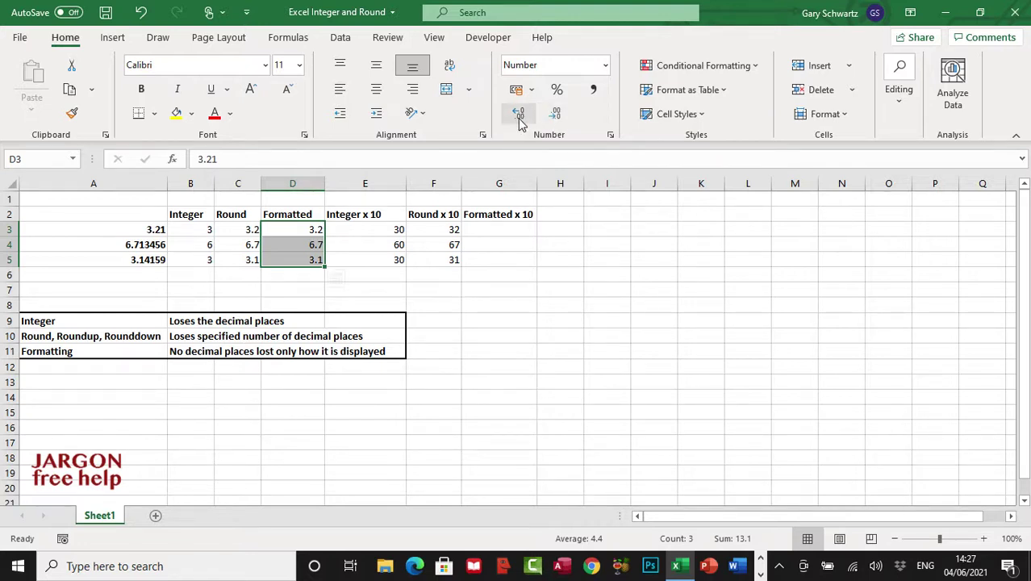
left_click(520, 118)
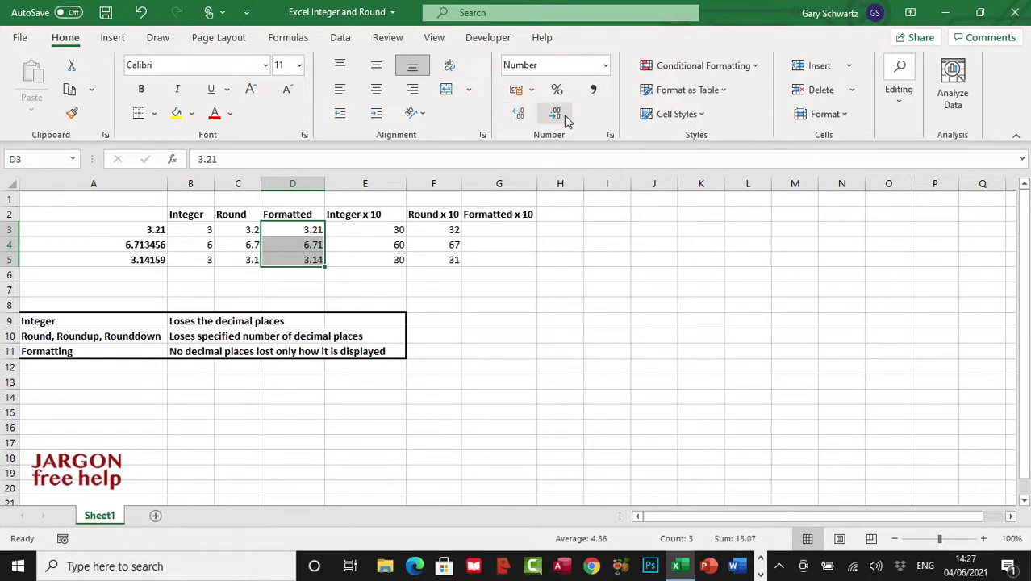
left_click(556, 116)
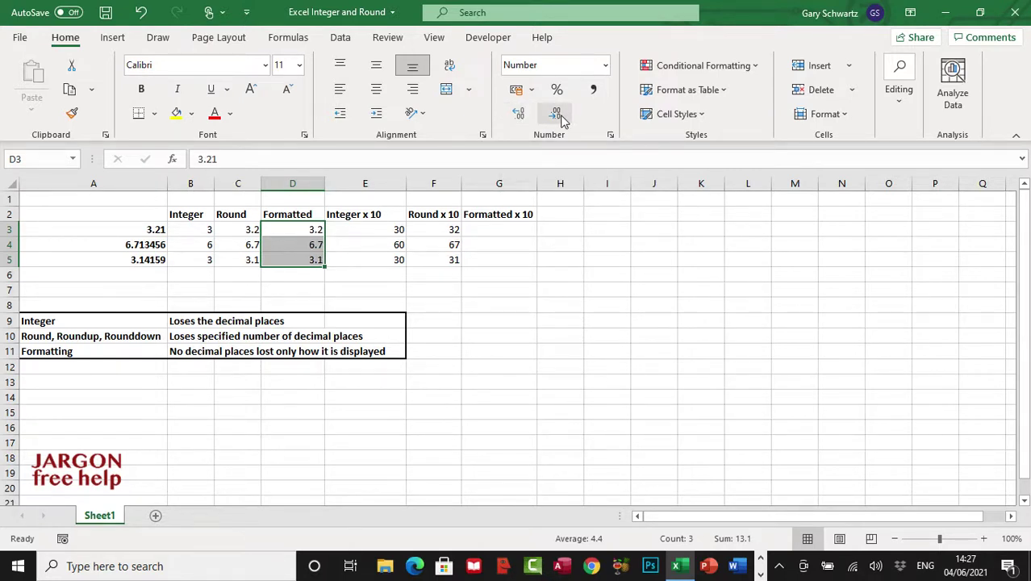
left_click(557, 116)
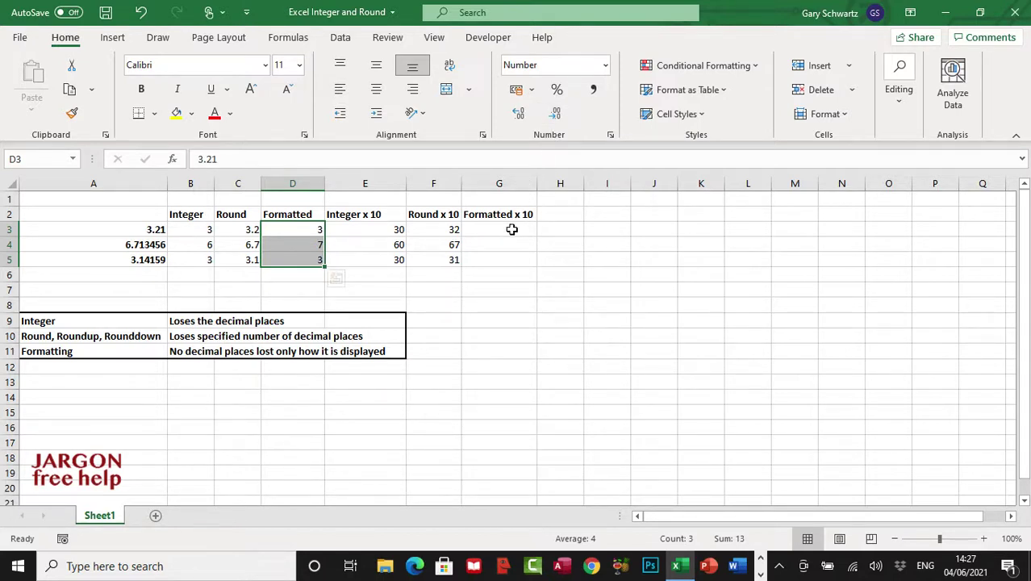
- Enter =D3*10 in G3 and fill the formula down the Formatted x 10 column to G5
left_click(511, 230)
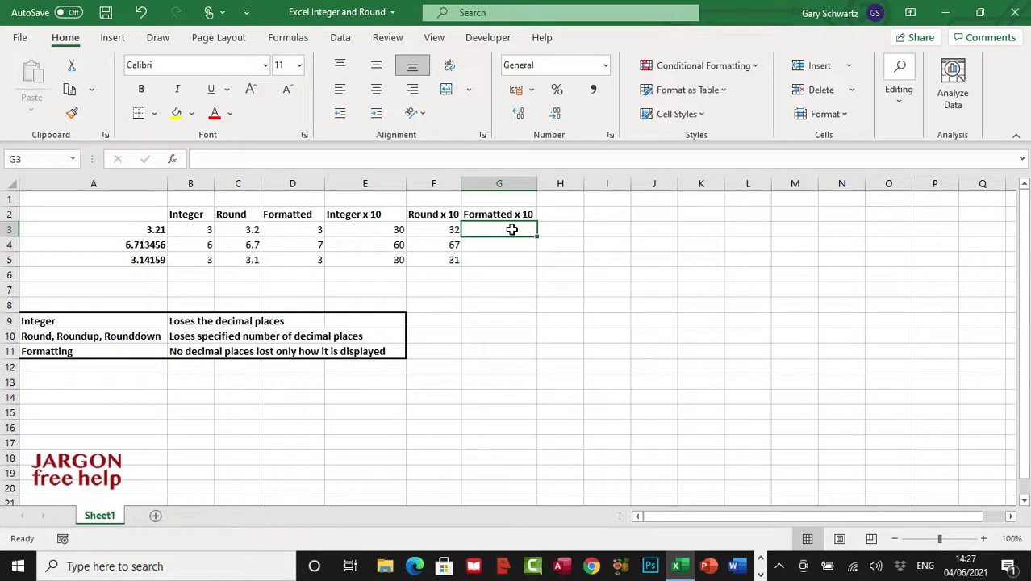
type("=")
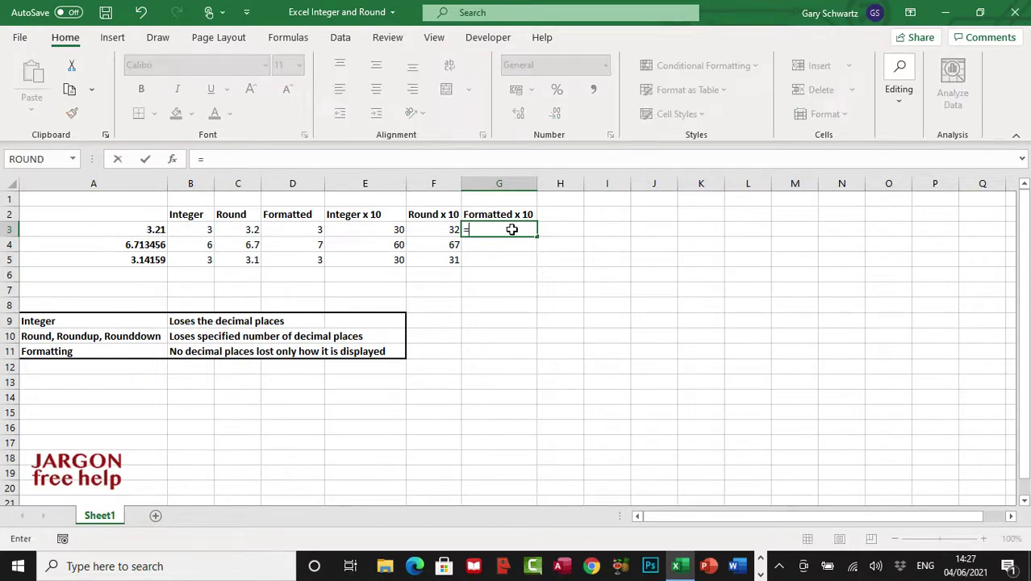
left_click(308, 230)
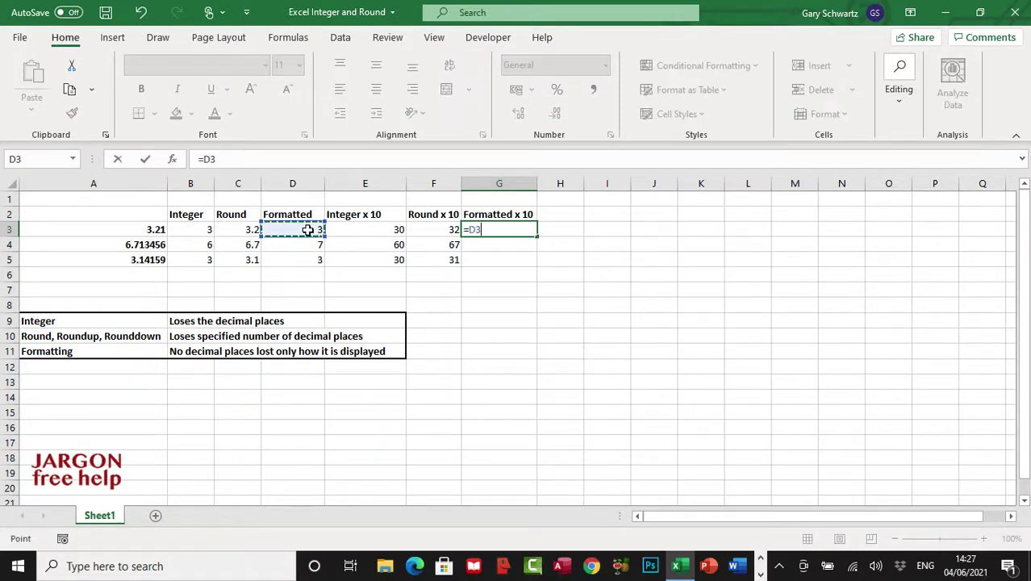
type("*10")
key("Return")
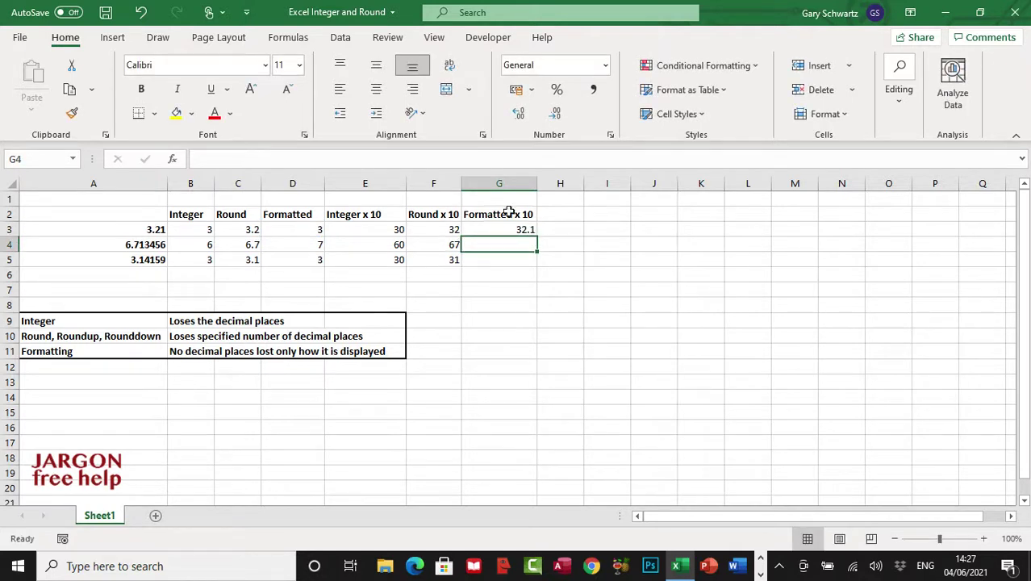
left_click(526, 231)
mouse_move(536, 238)
left_mouse_down()
mouse_move(537, 267)
mouse_move(530, 250)
left_mouse_up()
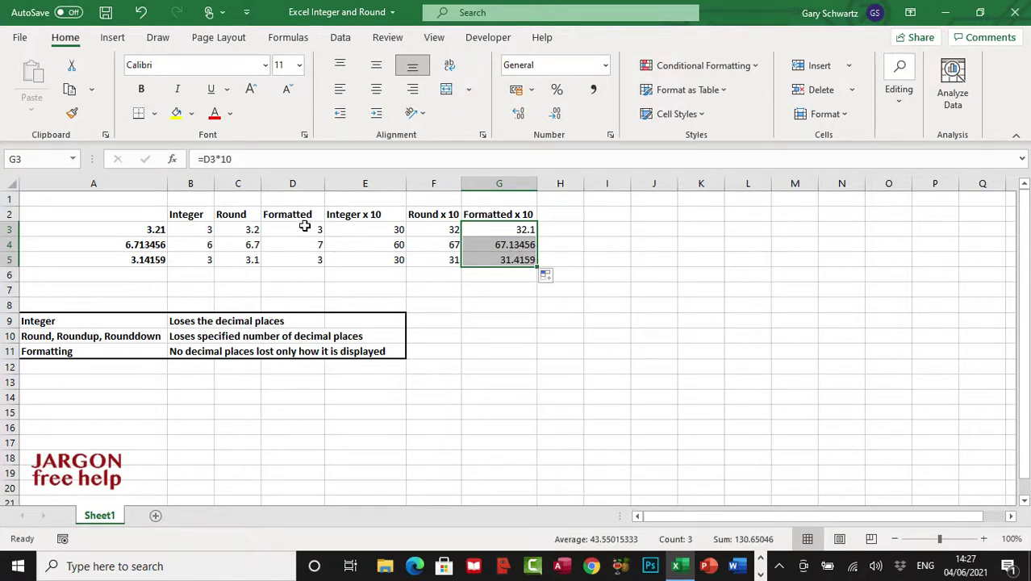
- Compare the original numbers in A3:A5 with the Integer, Round and Formatted columns and how each stores its values
left_click_drag(304, 229, 307, 258)
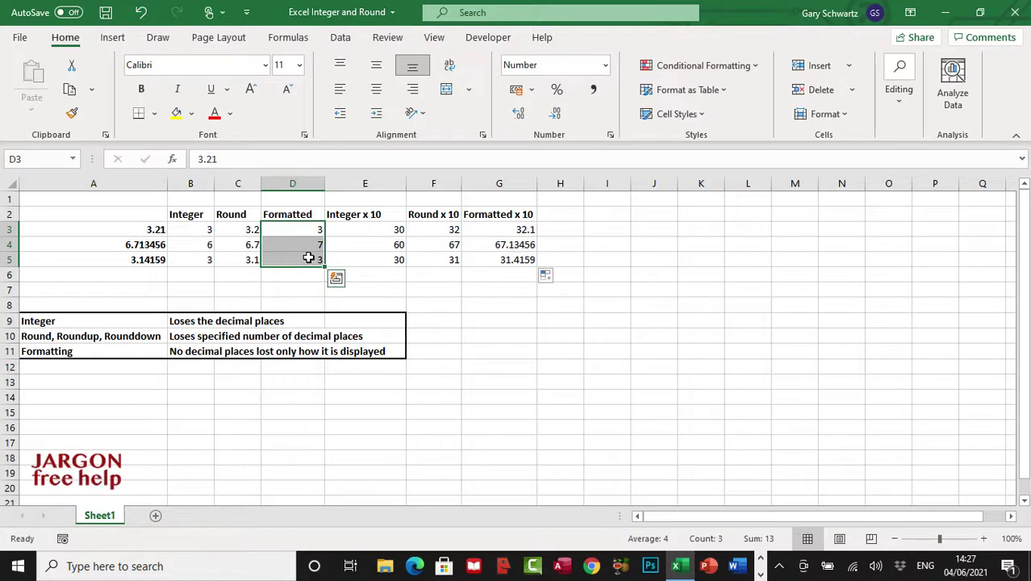
left_click_drag(242, 230, 249, 260)
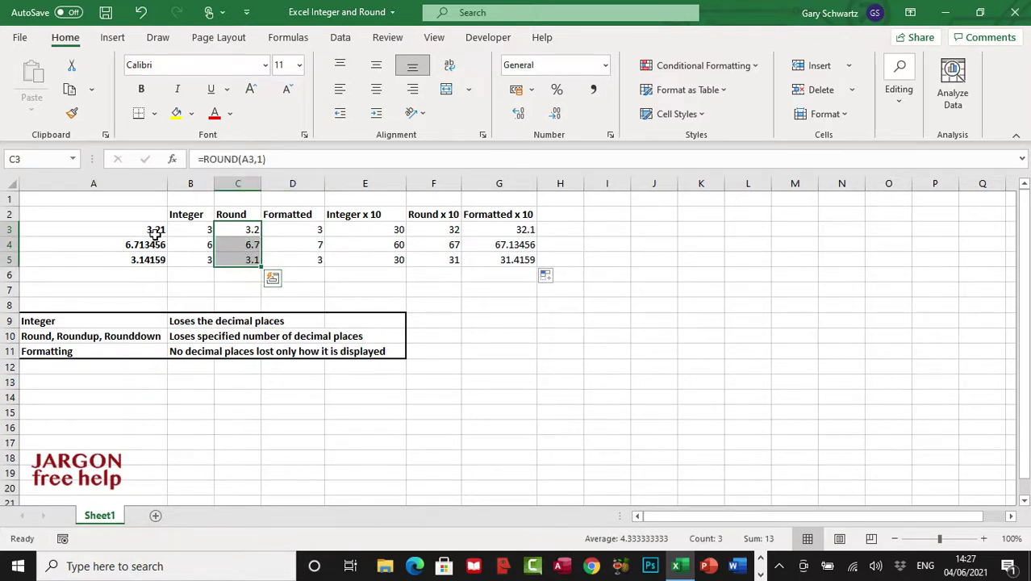
left_click_drag(152, 229, 153, 260)
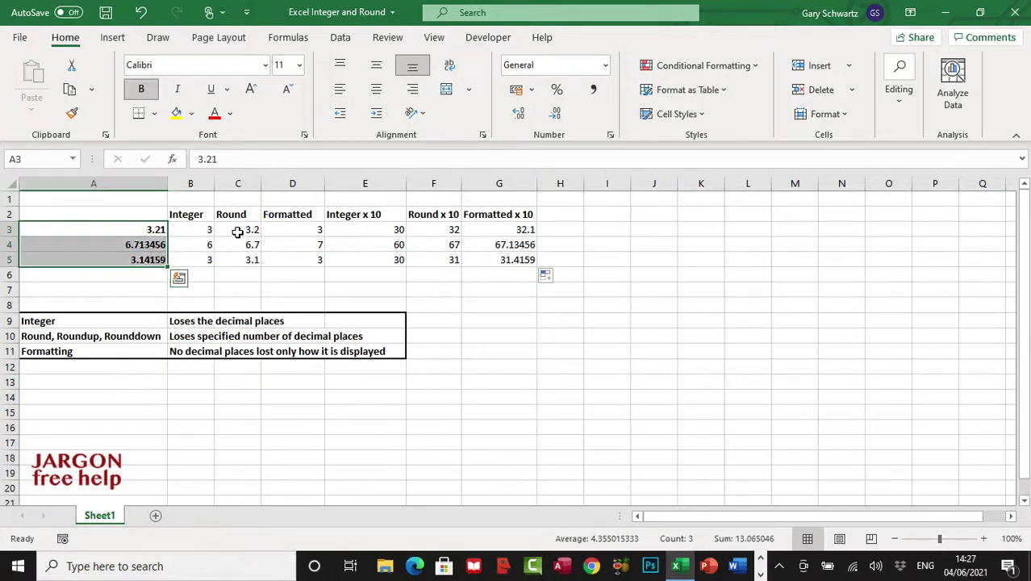
left_click_drag(242, 233, 246, 261)
left_click_drag(184, 230, 196, 261)
left_click(244, 243)
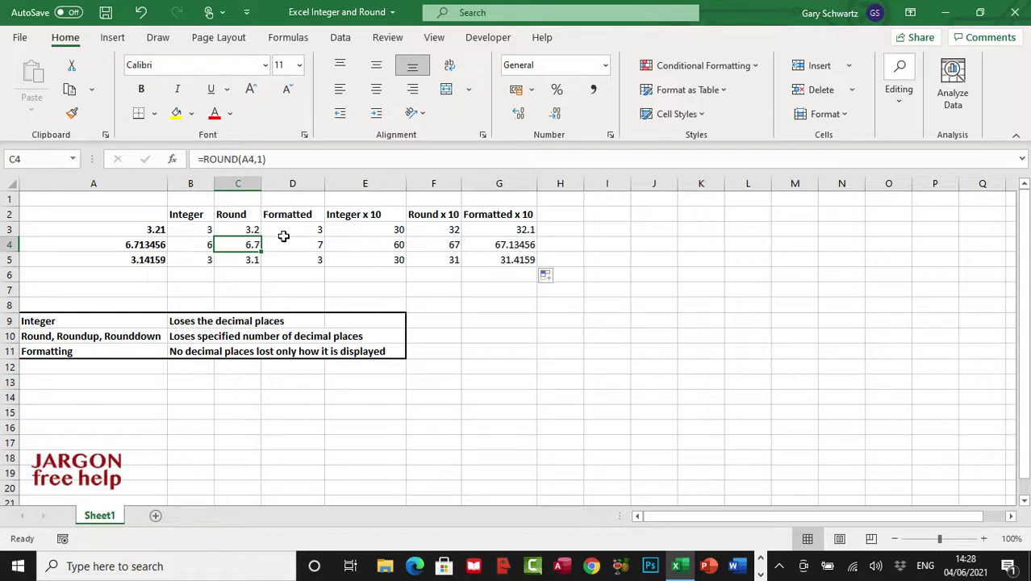
left_click_drag(283, 233, 283, 253)
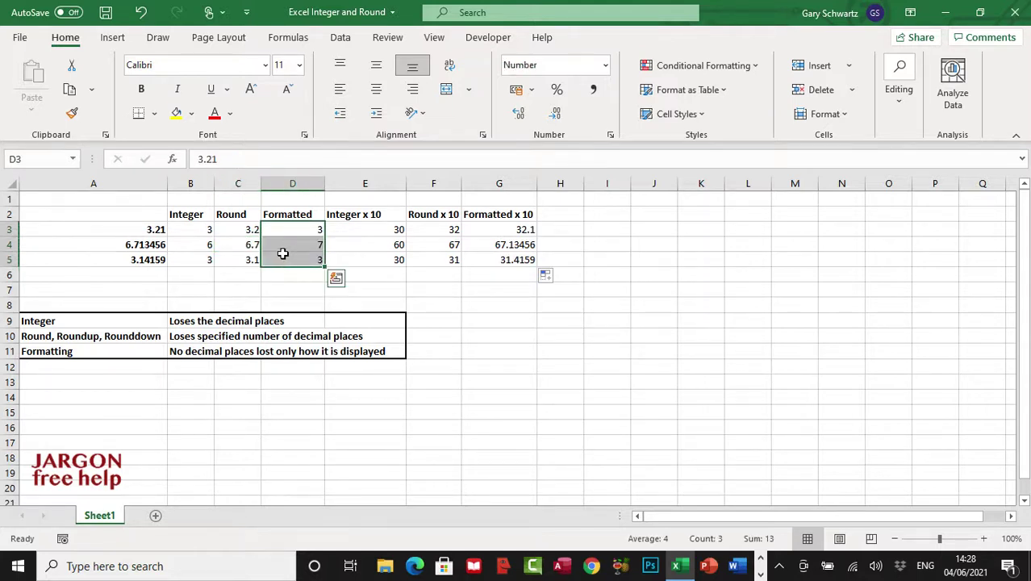